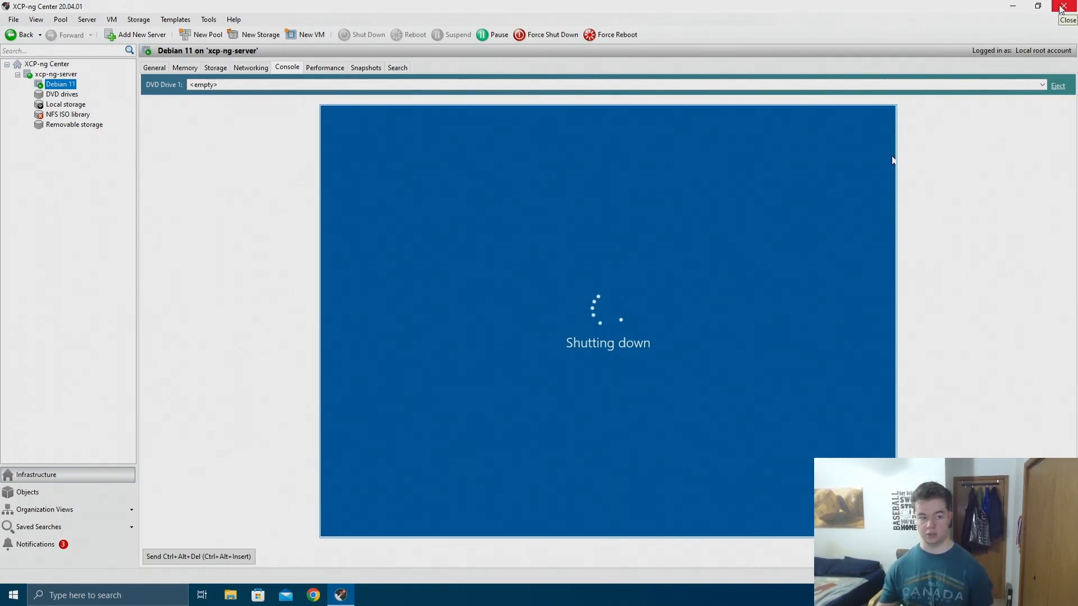
# Step: Shut down xcp-ng-server together with its running VMs and close XCP-ng Center
pyautogui.rightClick(51, 75)
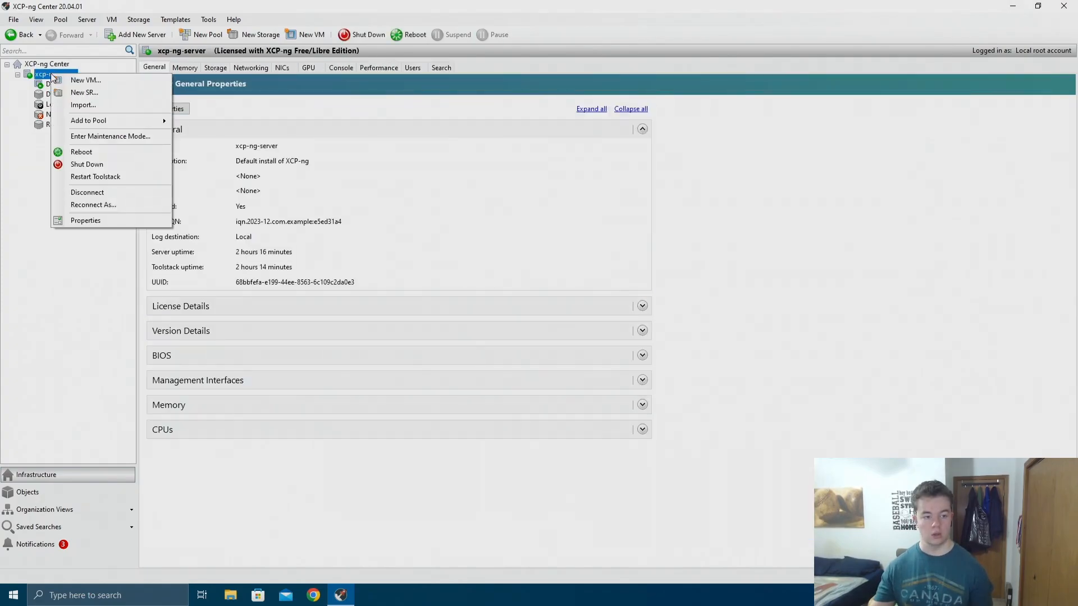
pyautogui.click(120, 166)
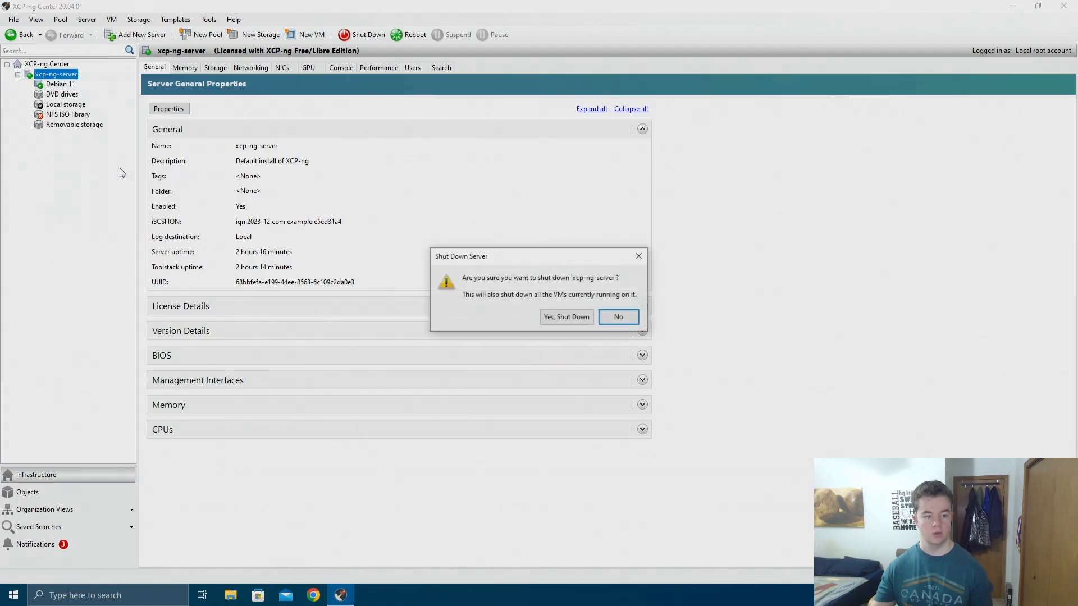
pyautogui.click(567, 320)
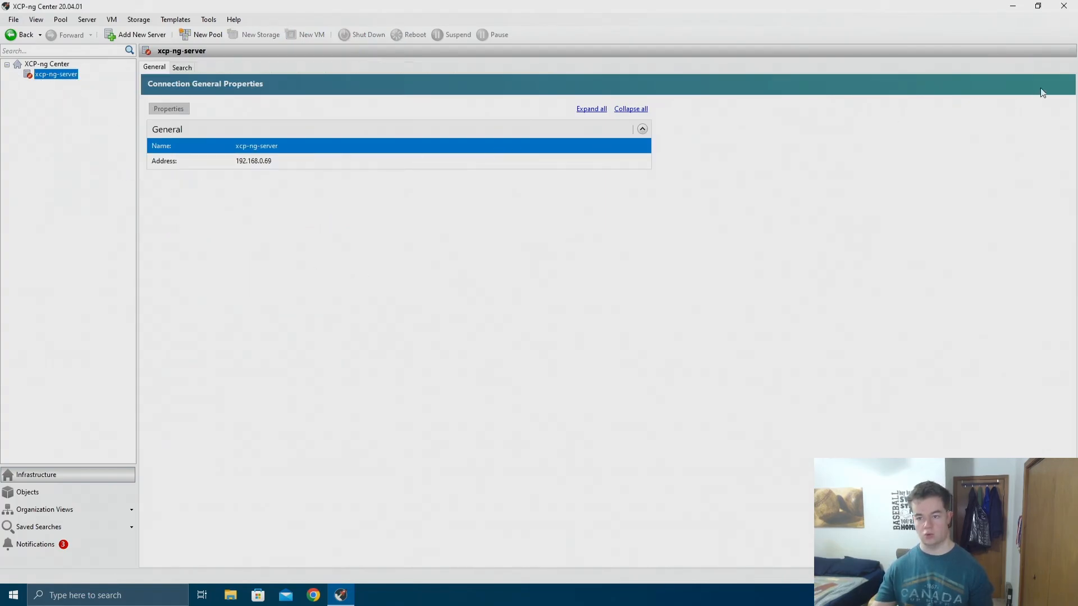
pyautogui.click(1063, 5)
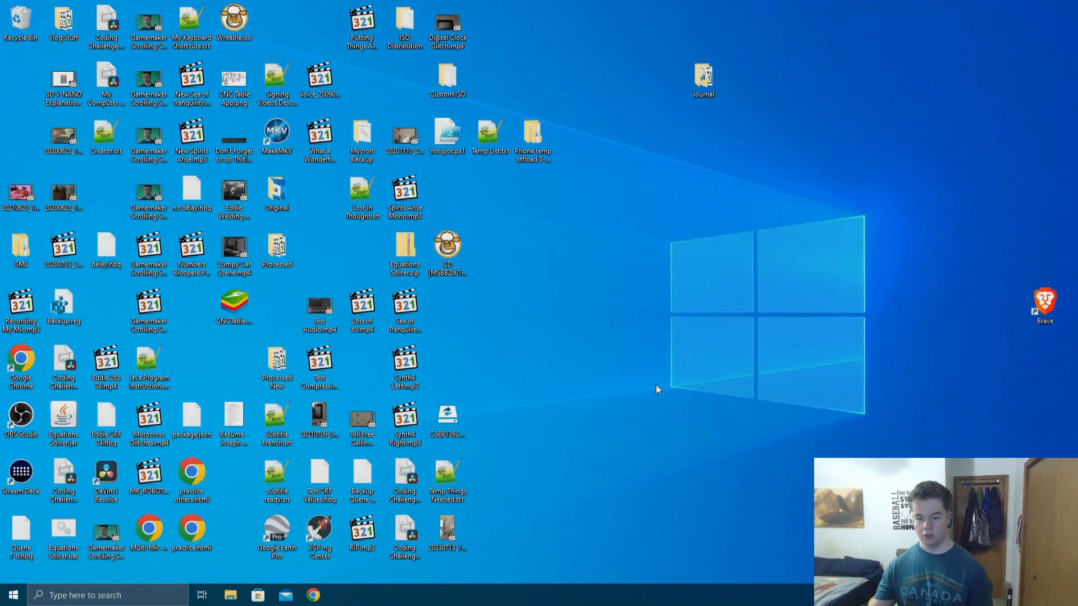
# Step: Switch to File Explorer and open the x86 folder inside D:\Programs
pyautogui.press('w')
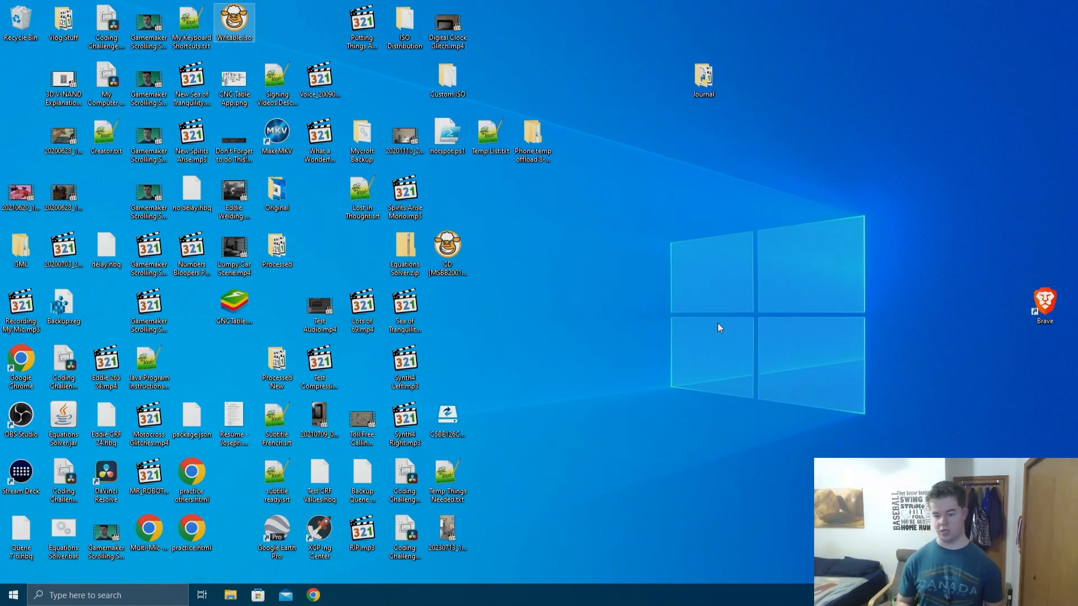
pyautogui.moveTo(735, 312); pyautogui.dragTo(695, 375)
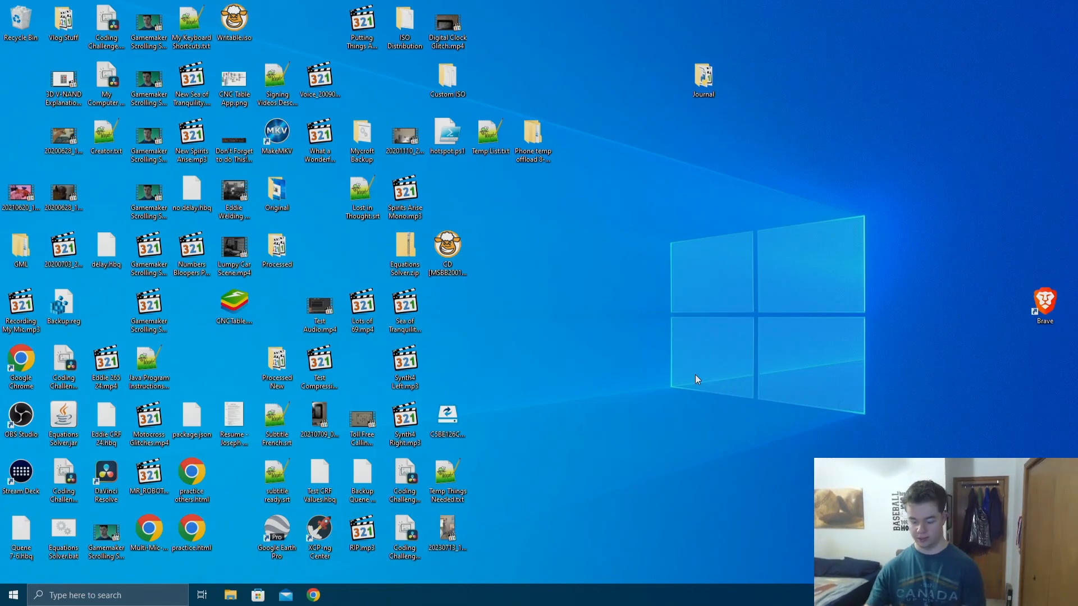
pyautogui.press('p')
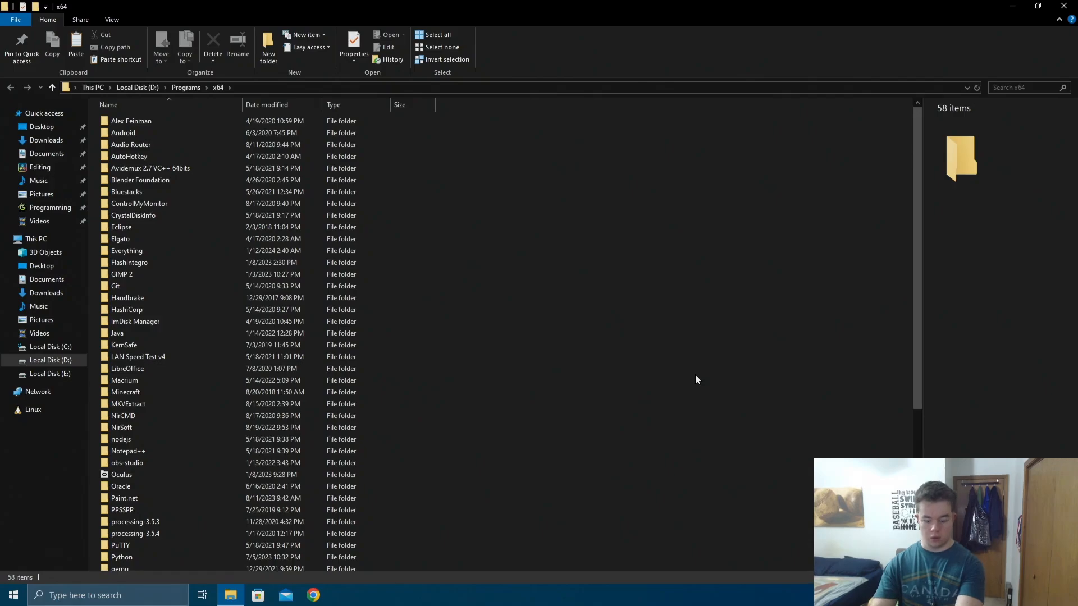
pyautogui.press('w')
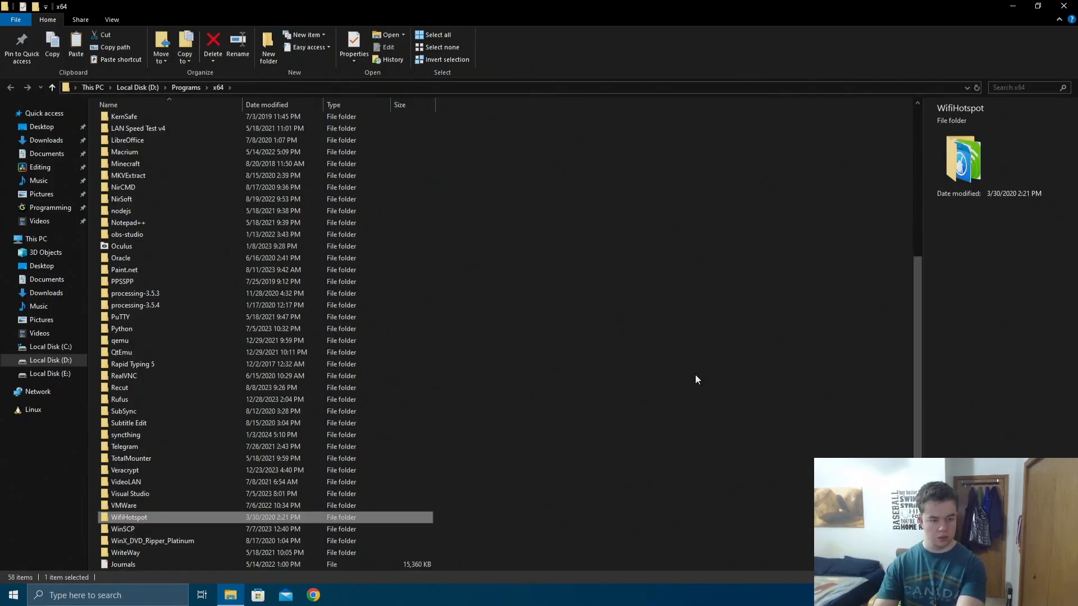
pyautogui.hotkey('alt', 'Up')
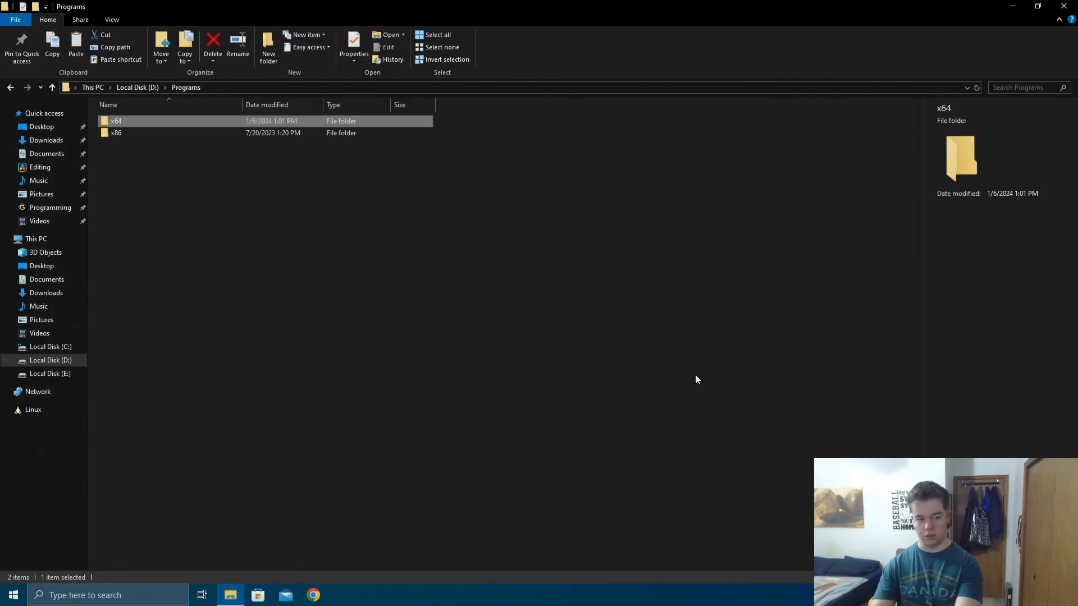
pyautogui.press('Down')
pyautogui.press('Return')
# Step: Open the Windows Kits folder inside x86
pyautogui.press('w')
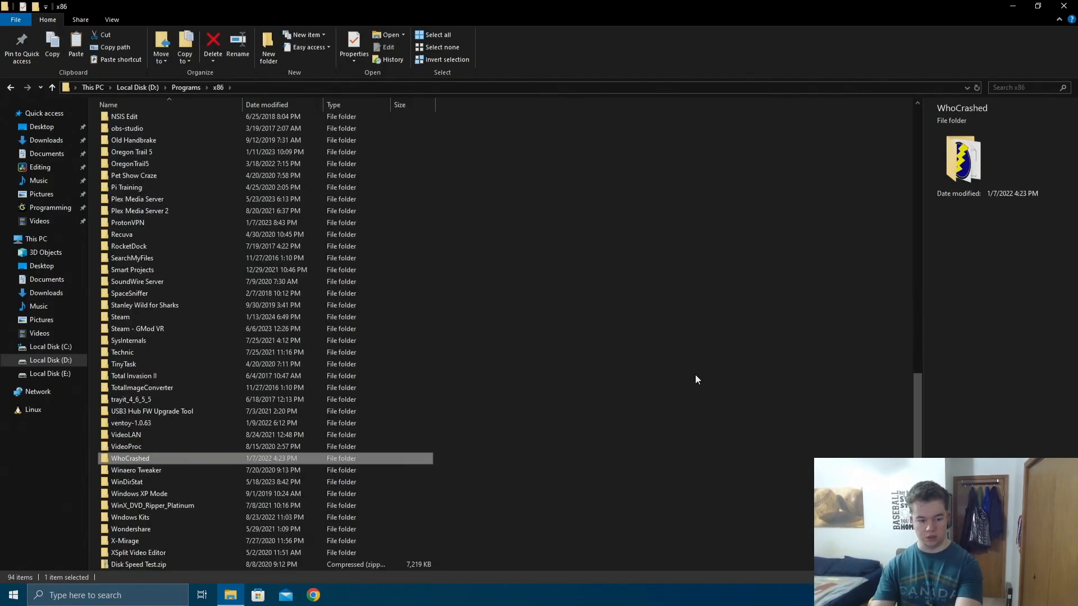
pyautogui.press('Down')
pyautogui.press('Down')
pyautogui.press('Down')
pyautogui.press('Down')
pyautogui.press('Down')
pyautogui.press('Return')
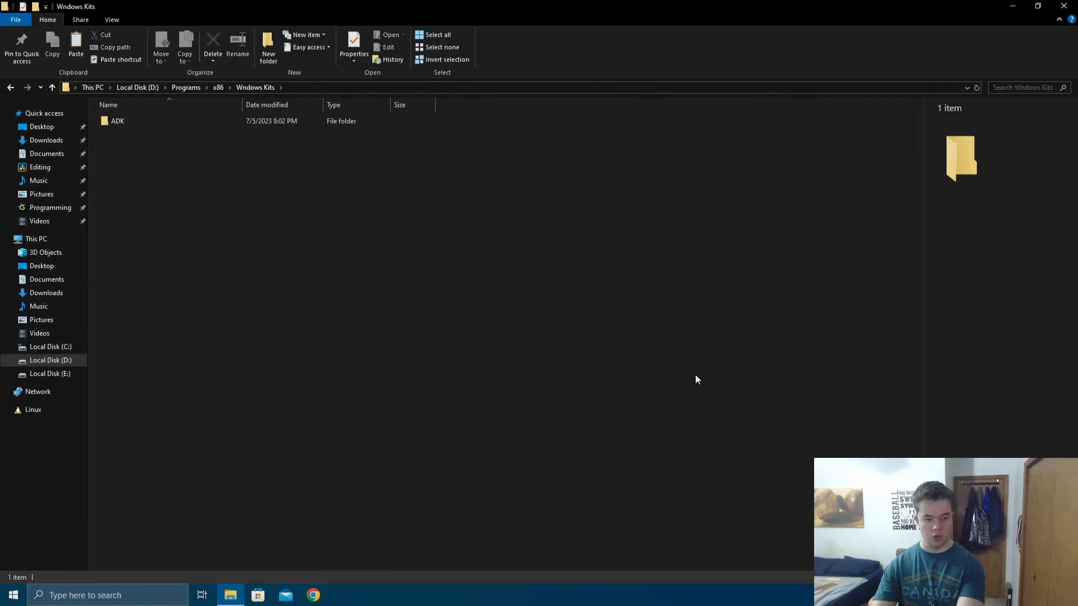
# Step: Go through ADK and Assessment and Deployment Kit into the Deployment Tools folder
pyautogui.press('Down')
pyautogui.press('Return')
pyautogui.press('Down')
pyautogui.press('Return')
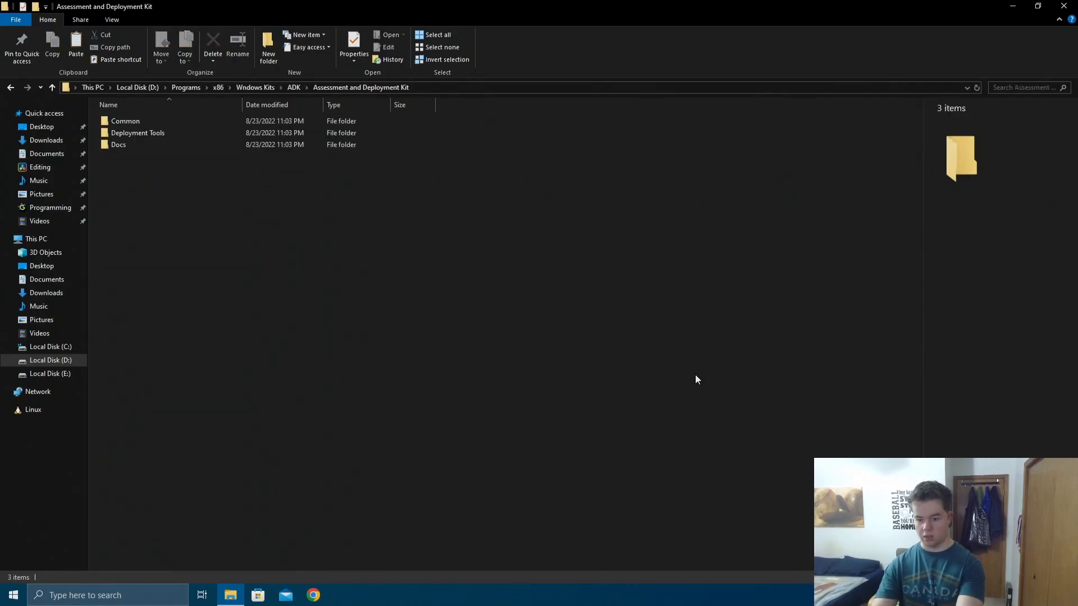
pyautogui.press('Down')
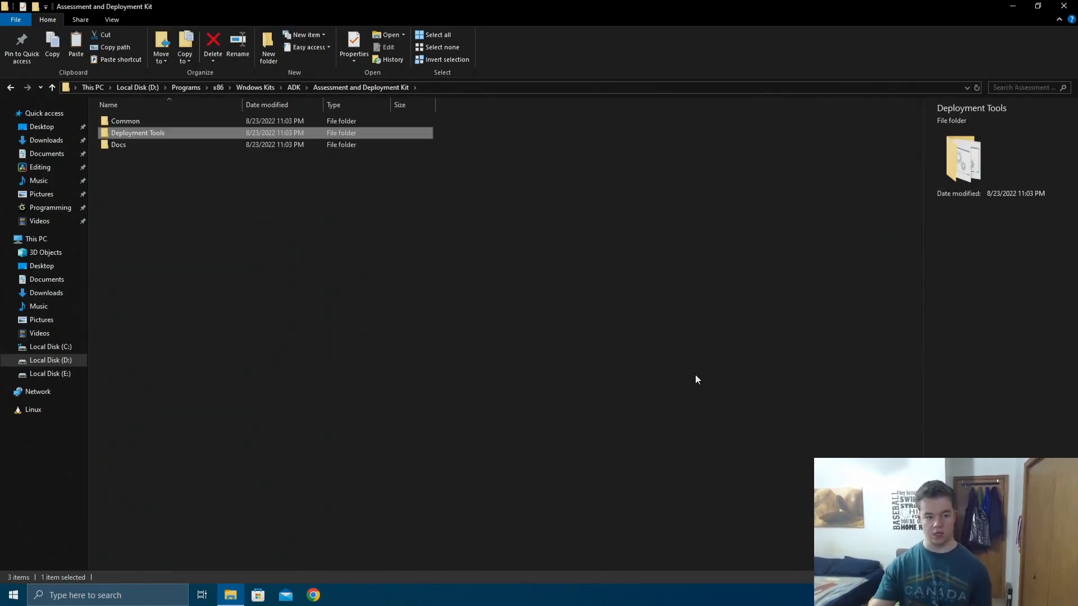
pyautogui.press('Up')
pyautogui.press('Down')
pyautogui.press('Return')
# Step: Open the Oscdimg folder inside the amd64 deployment tools
pyautogui.press('Down')
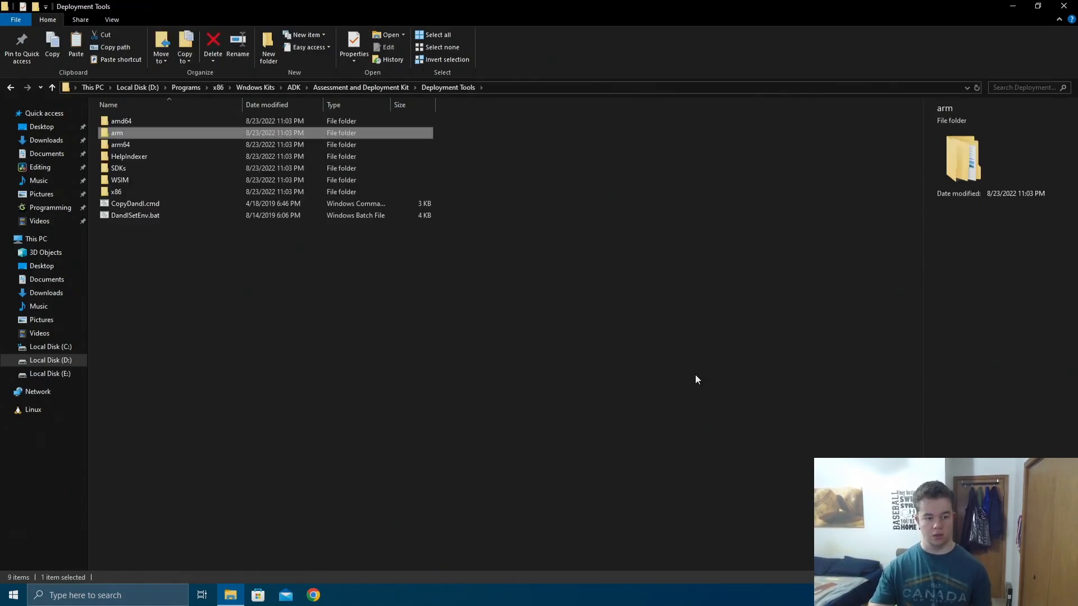
pyautogui.press('Up')
pyautogui.press('Return')
pyautogui.press('Down')
pyautogui.press('Down')
pyautogui.press('Down')
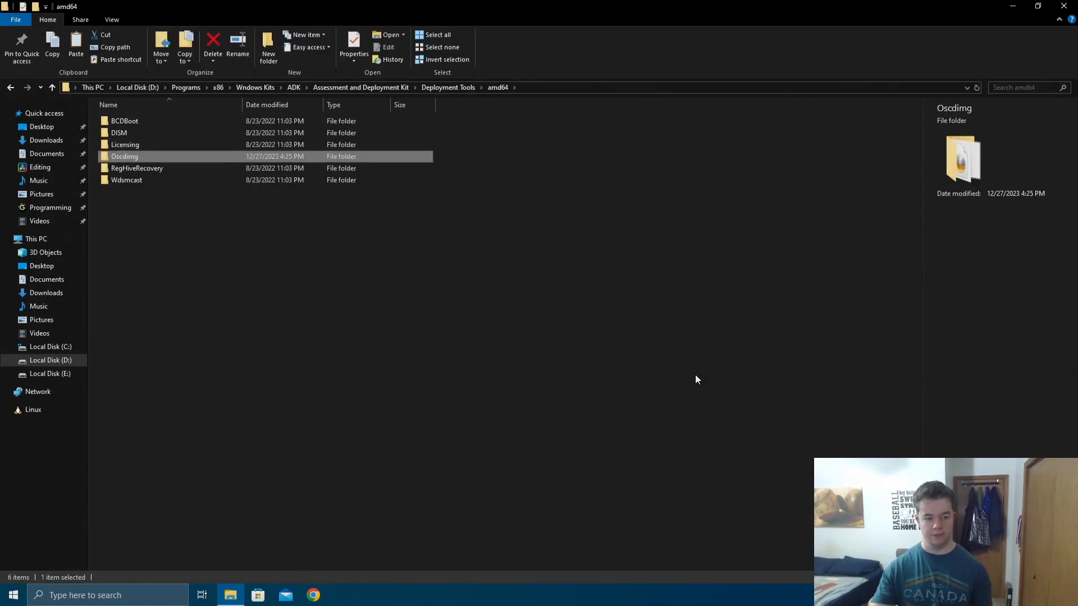
pyautogui.press('Return')
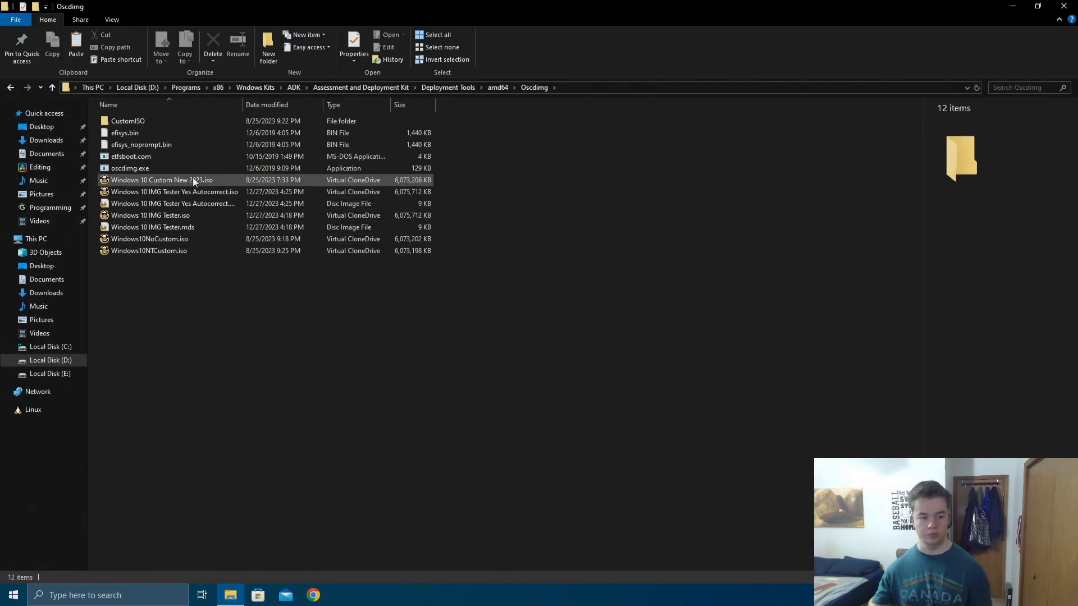
# Step: View the autounattend.xml file from the CustomISO folder in Notepad++, close it and minimize the editor
pyautogui.doubleClick(167, 120)
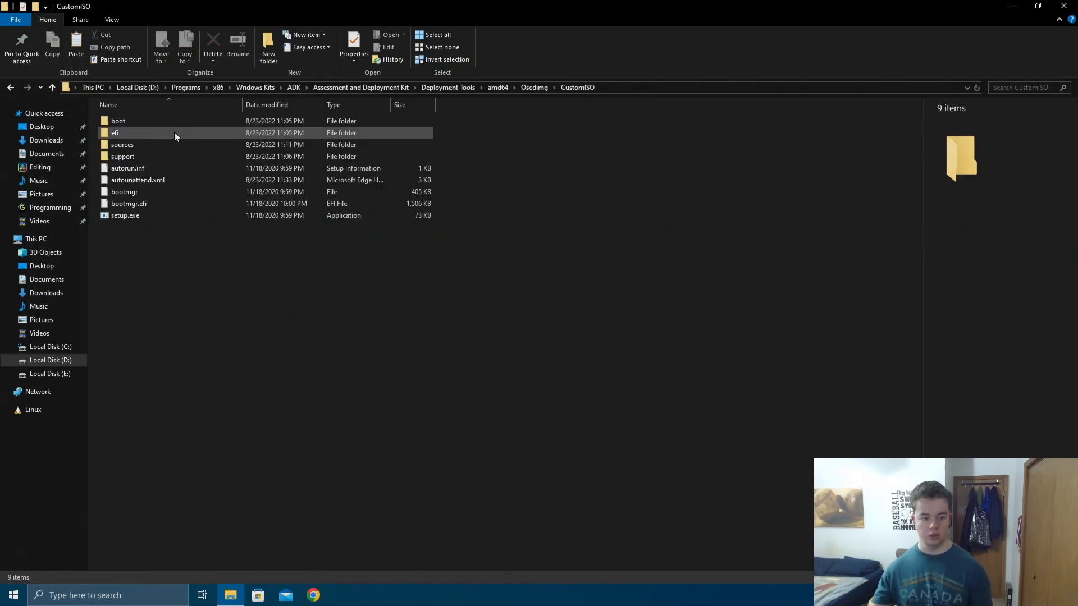
pyautogui.click(166, 177)
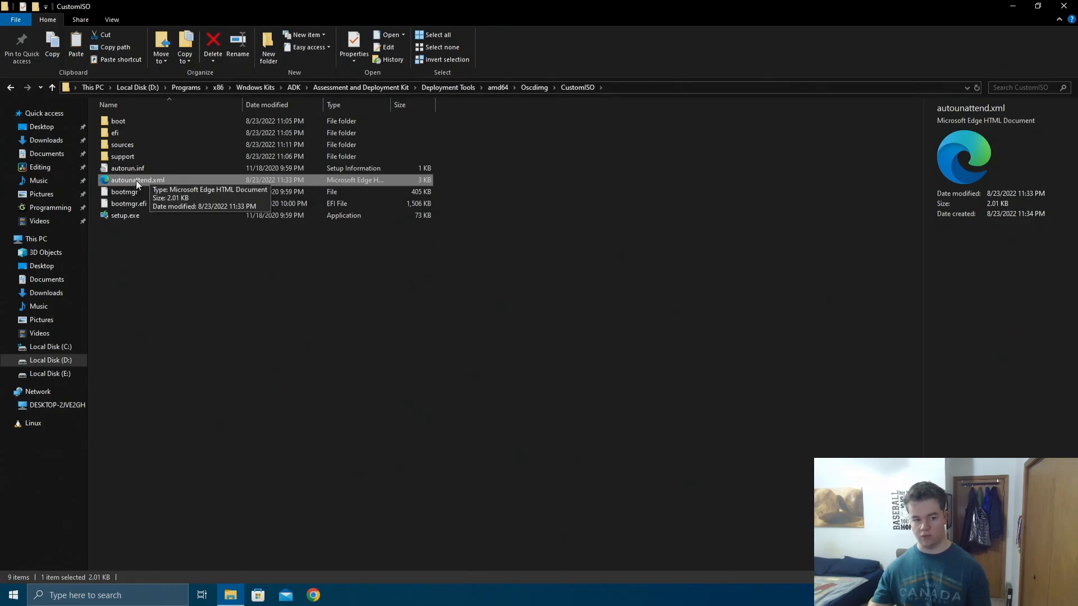
pyautogui.doubleClick(136, 180)
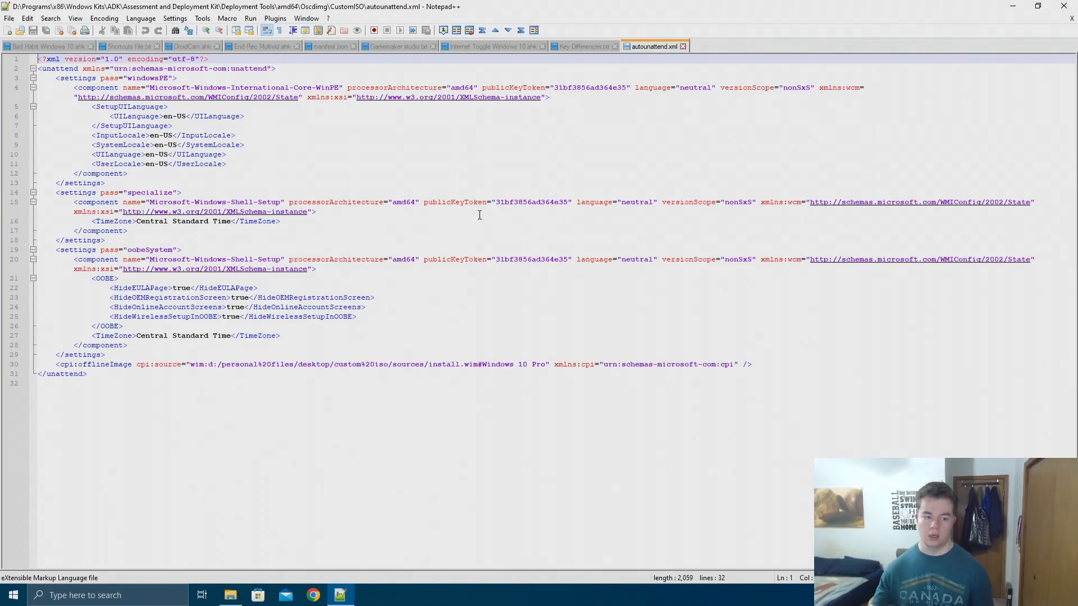
pyautogui.hotkey('ctrl', 'w')
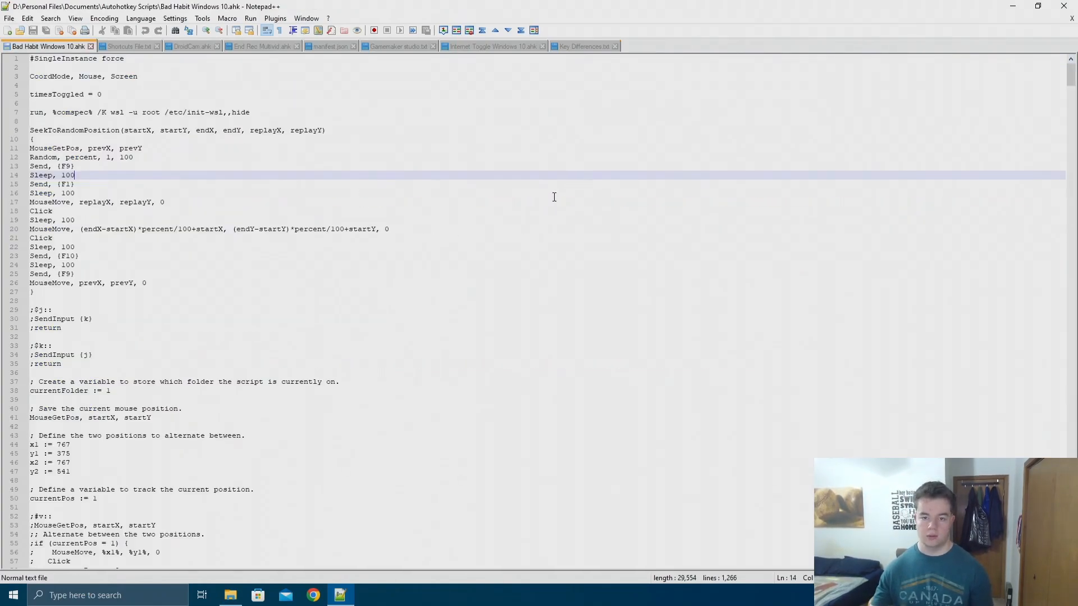
pyautogui.click(1012, 6)
pyautogui.click(674, 264)
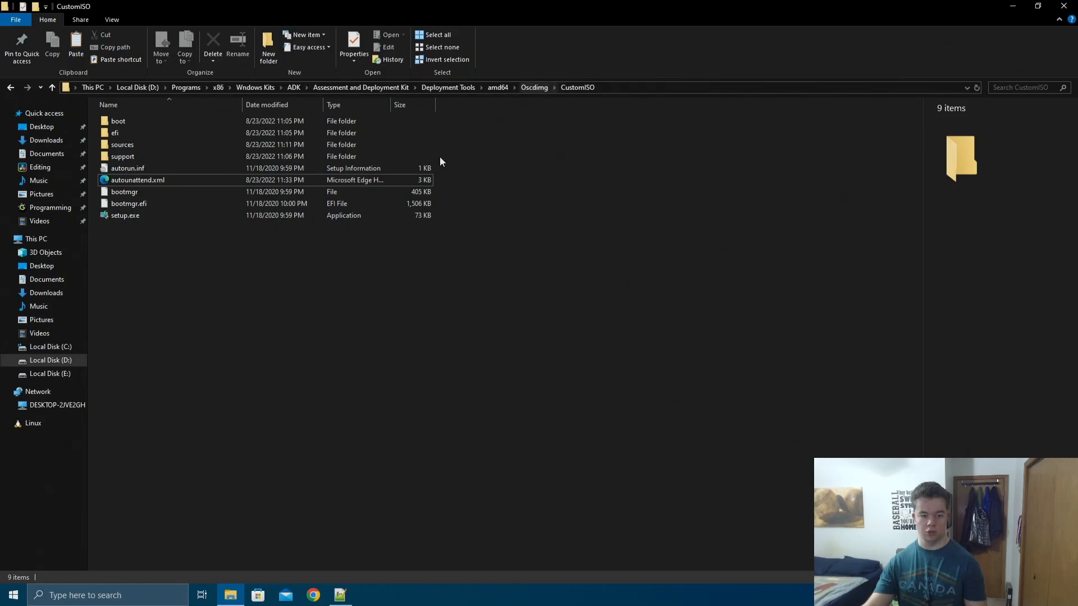
# Step: Check the file properties of autounattend.xml and return to the parent Oscdimg folder
pyautogui.click(187, 183)
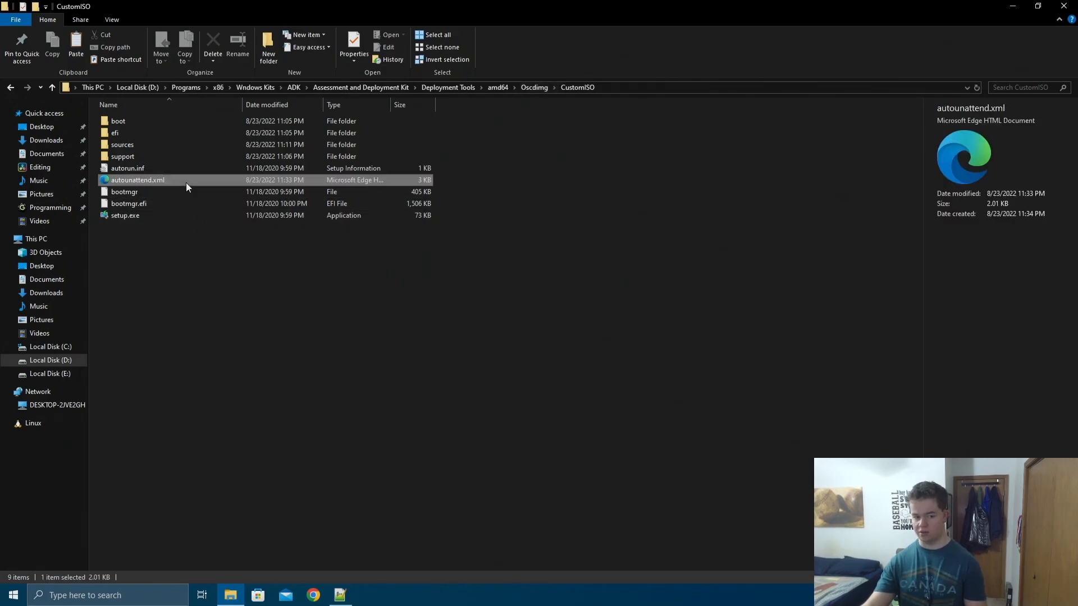
pyautogui.click(206, 265)
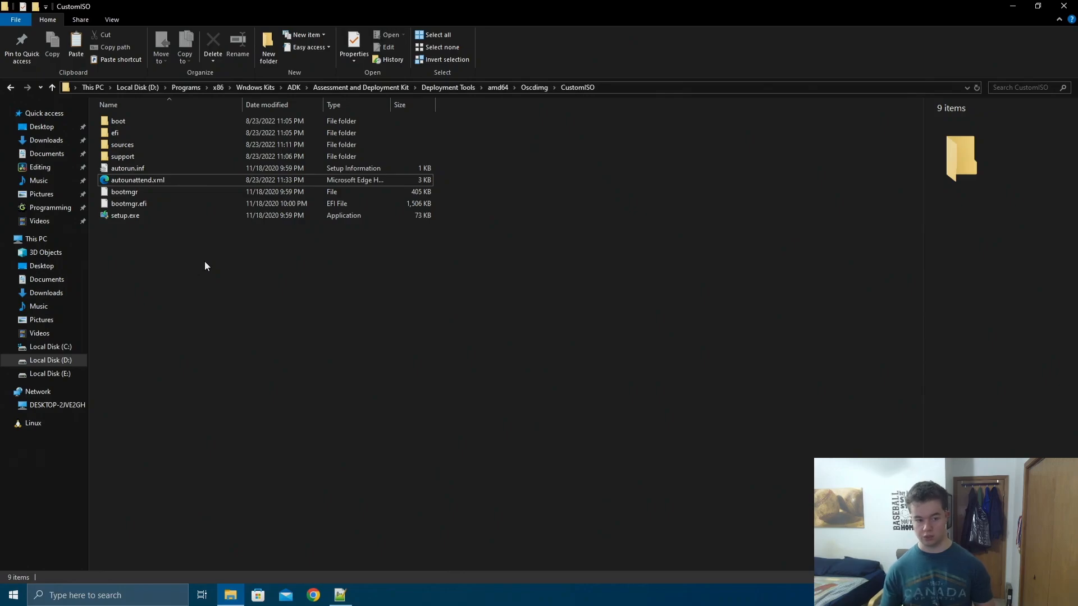
pyautogui.click(167, 179)
pyautogui.rightClick(150, 179)
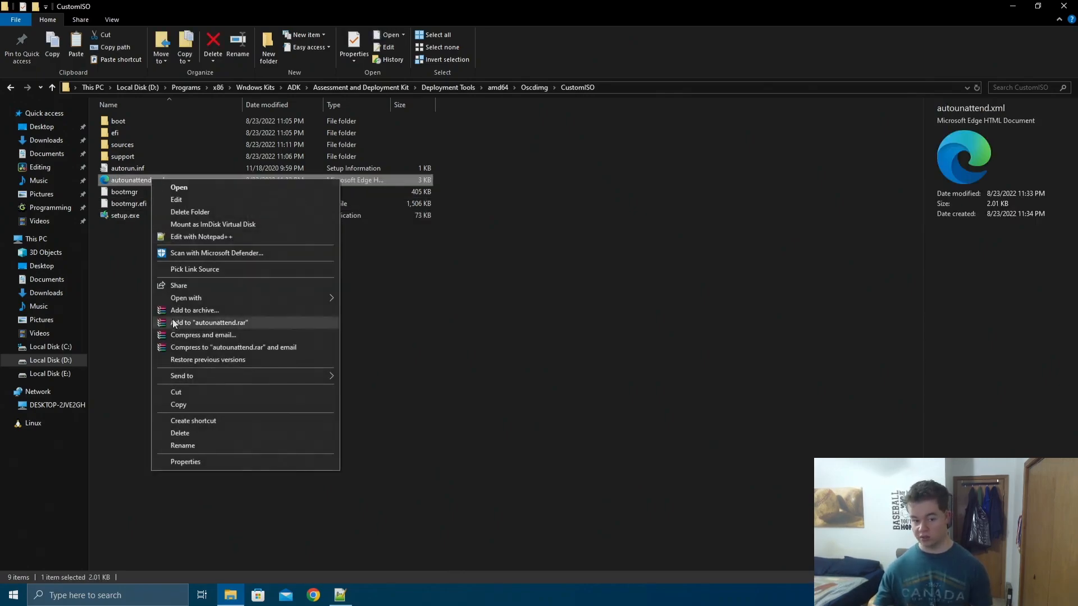
pyautogui.click(230, 470)
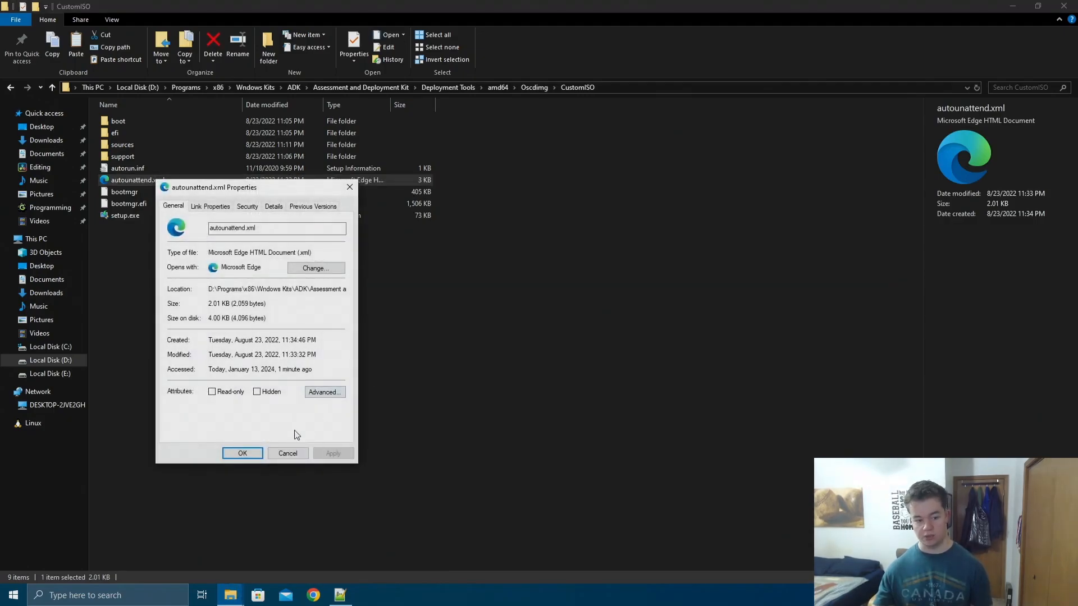
pyautogui.click(289, 452)
pyautogui.hotkey('alt', 'Left')
pyautogui.click(165, 271)
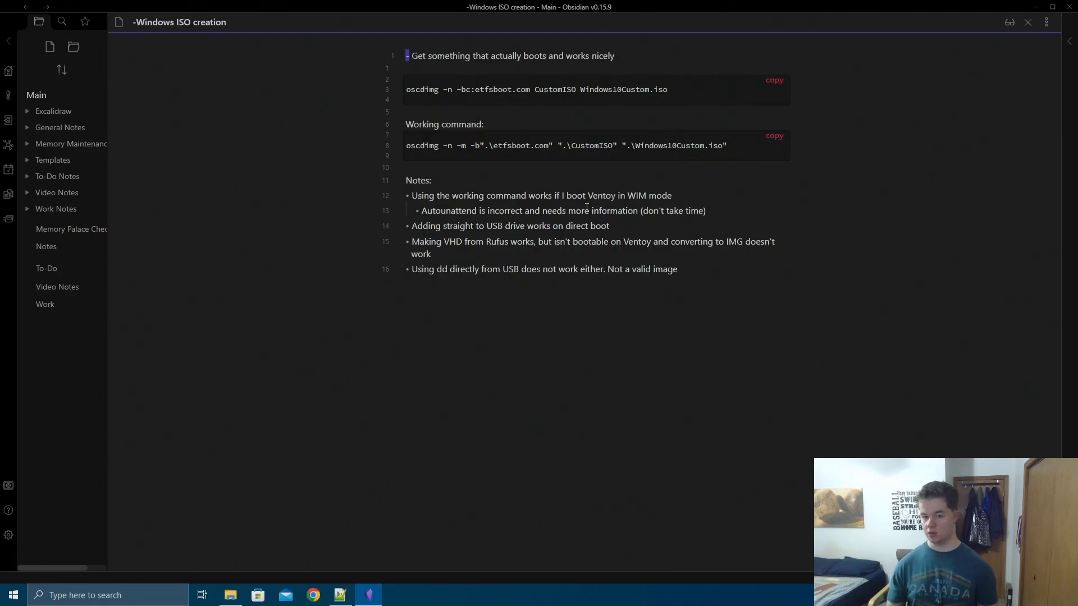
# Step: Copy the whole oscdimg line under "Working command" in the Windows ISO creation note in Obsidian
pyautogui.press('8')
pyautogui.press('j')
pyautogui.hotkey('shift', 'v')
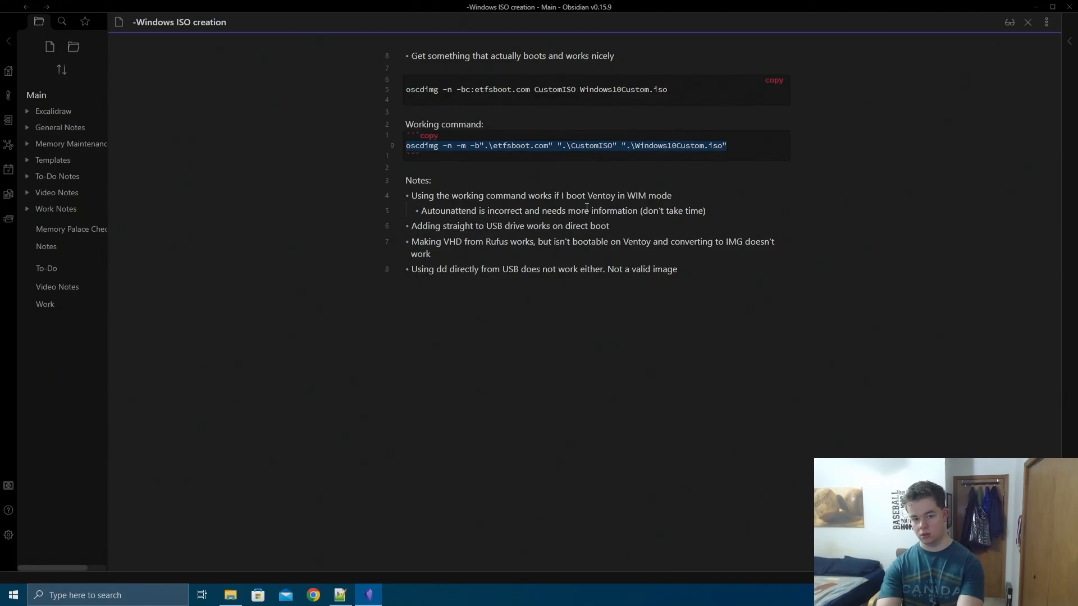
pyautogui.press('y')
pyautogui.press('k')
pyautogui.press('k')
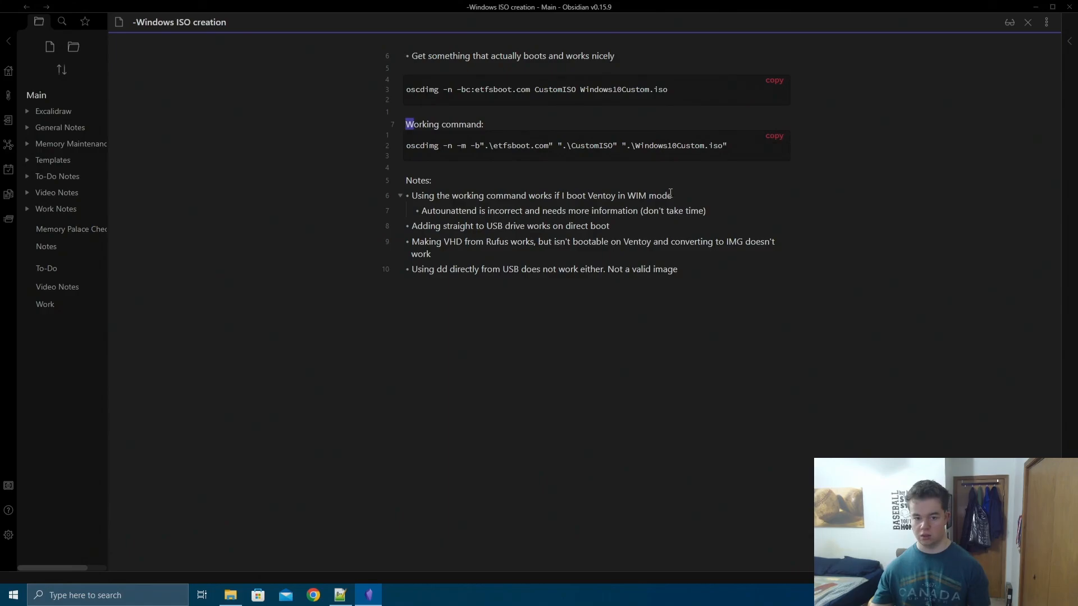
# Step: Check the CustomISO argument of the working command against the contents of the Oscdimg folder in File Explorer
pyautogui.click(610, 145)
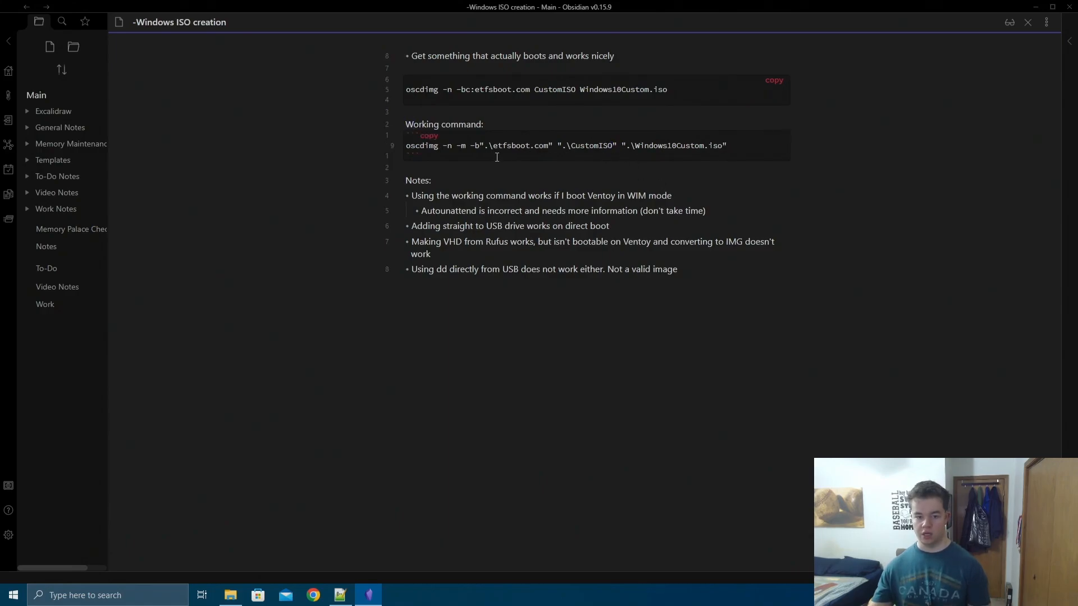
pyautogui.click(582, 147)
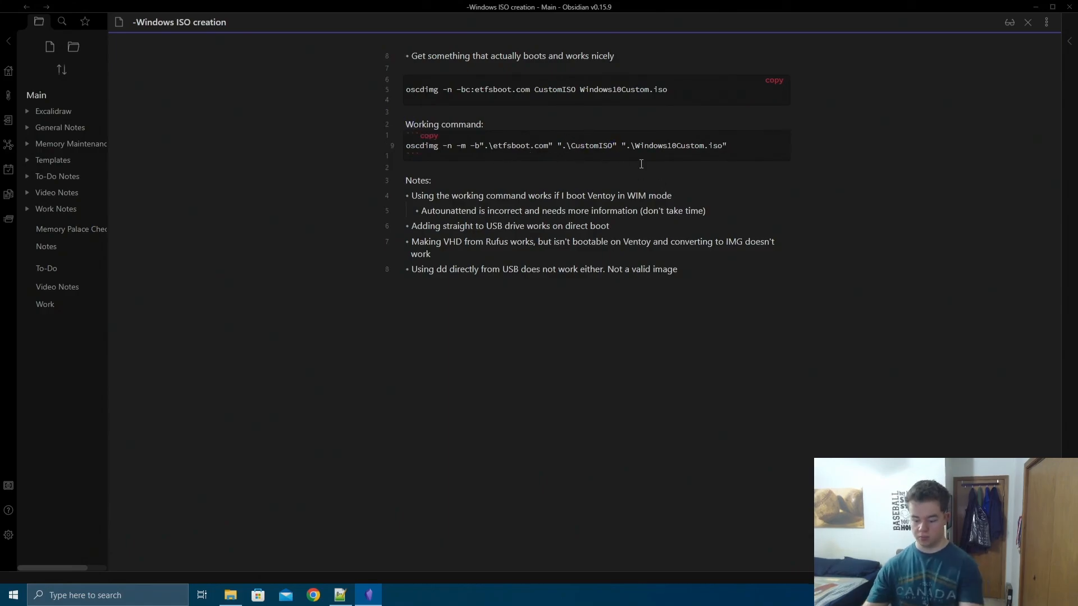
pyautogui.press('v')
pyautogui.press('i')
pyautogui.press('w')
pyautogui.press('y')
pyautogui.hotkey('alt', 'Tab')
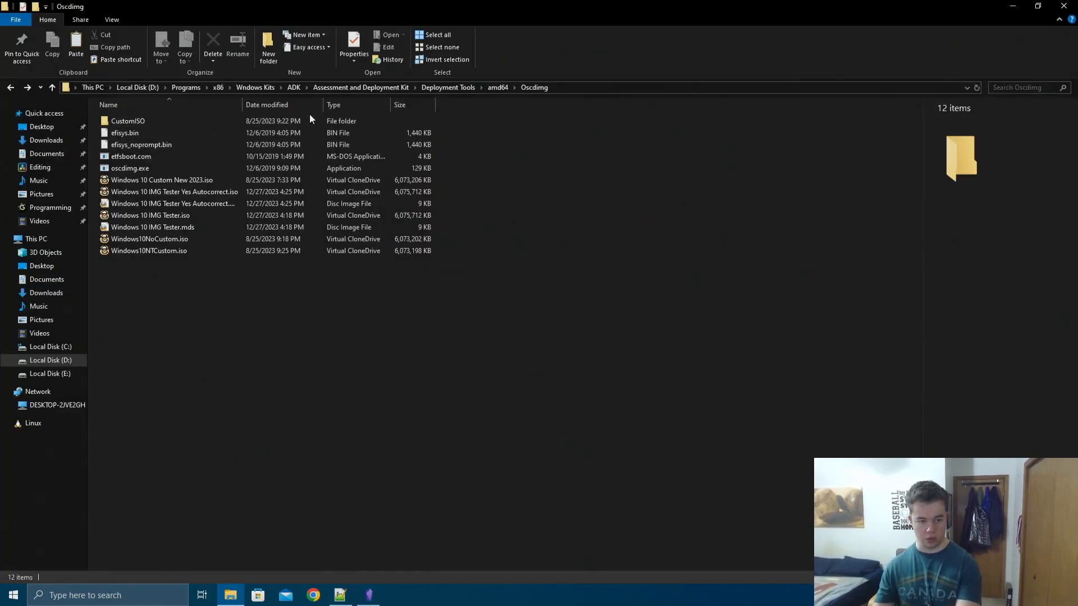
# Step: Back in the Obsidian note, change the working command's output file name to "Win Test.iso"
pyautogui.hotkey('alt', 'Tab')
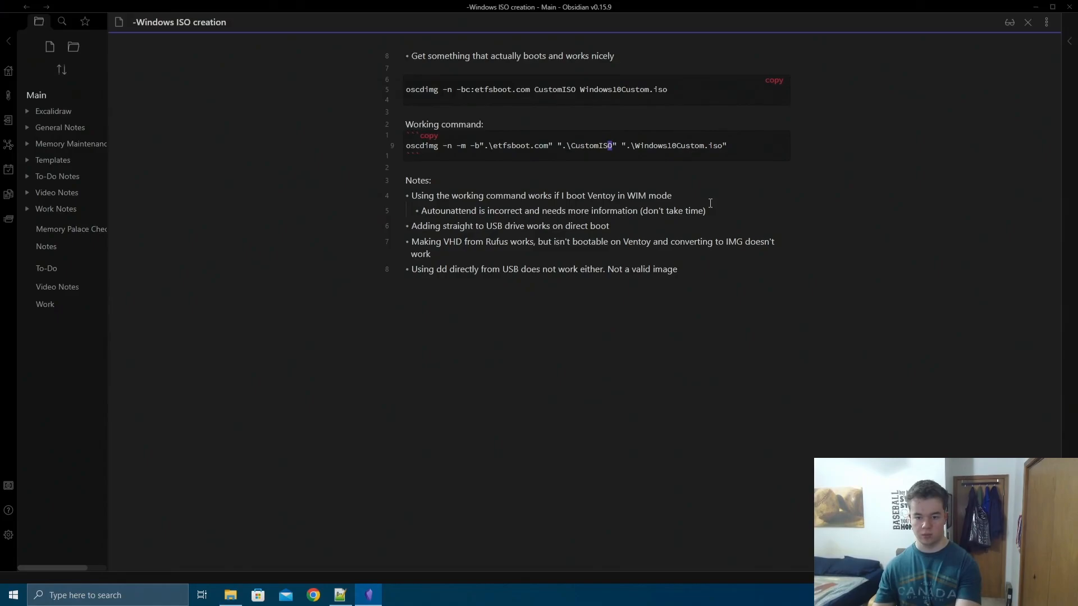
pyautogui.press('w')
pyautogui.press('w')
pyautogui.press('w')
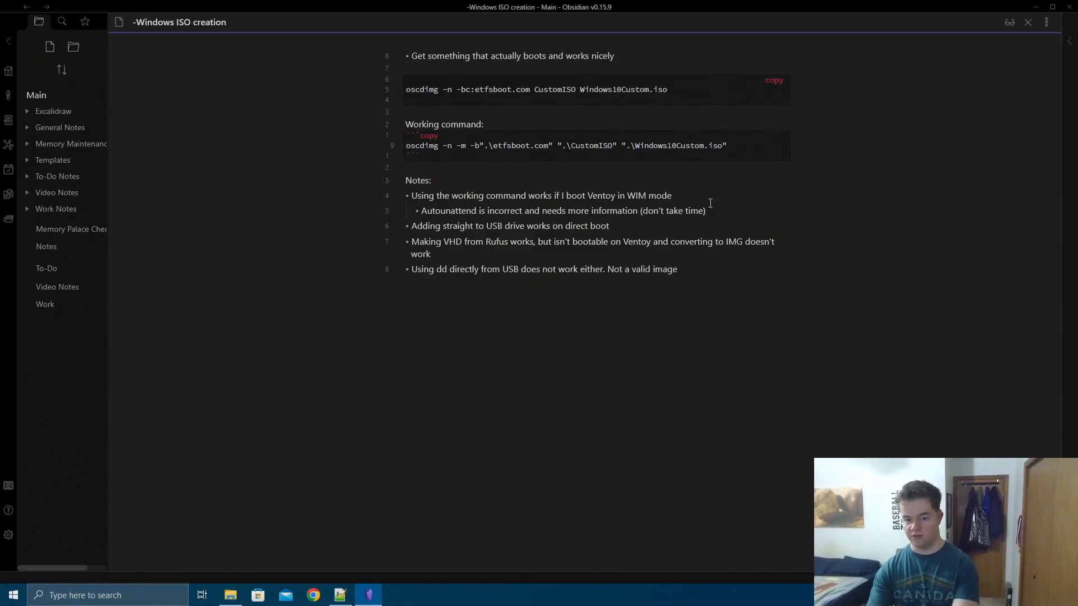
pyautogui.write('cwWin Test')
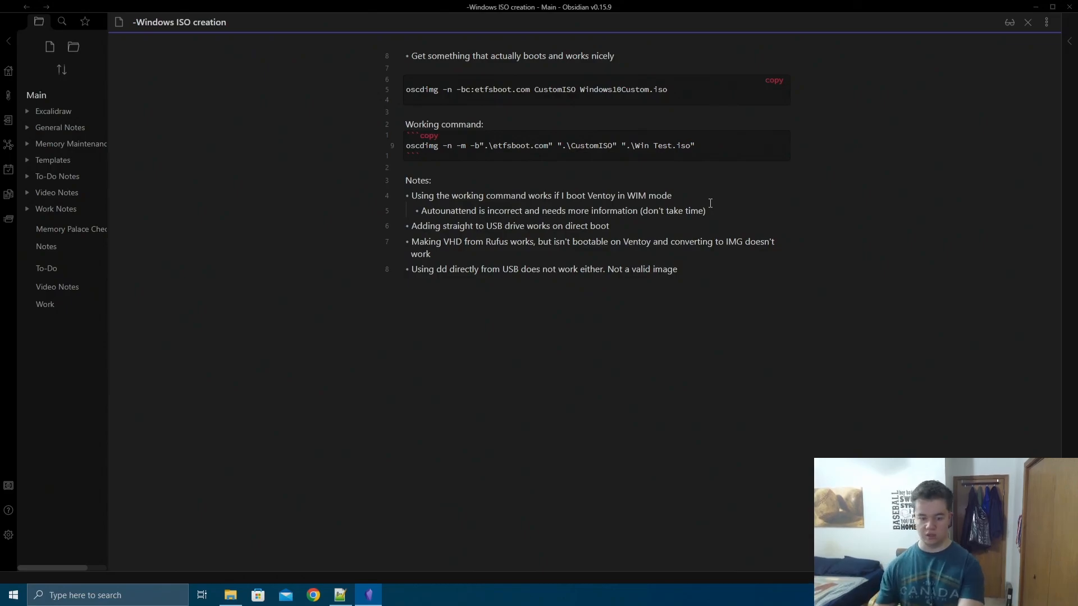
pyautogui.press('Escape')
pyautogui.press('k')
pyautogui.press('k')
pyautogui.press('k')
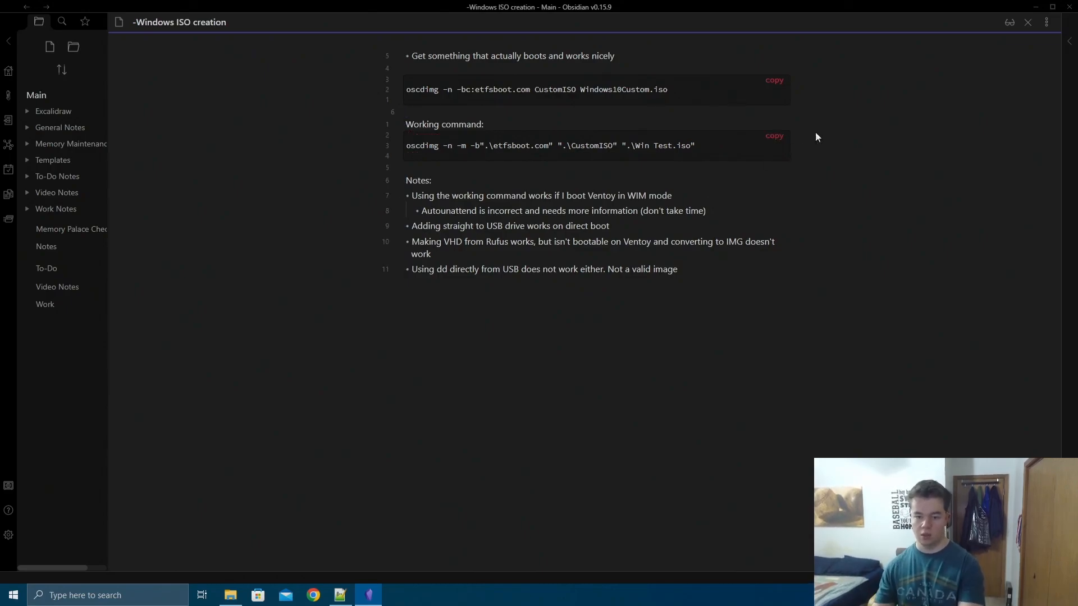
# Step: Copy the edited working command from the Windows ISO creation note and switch to the Oscdimg folder in File Explorer
pyautogui.click(766, 138)
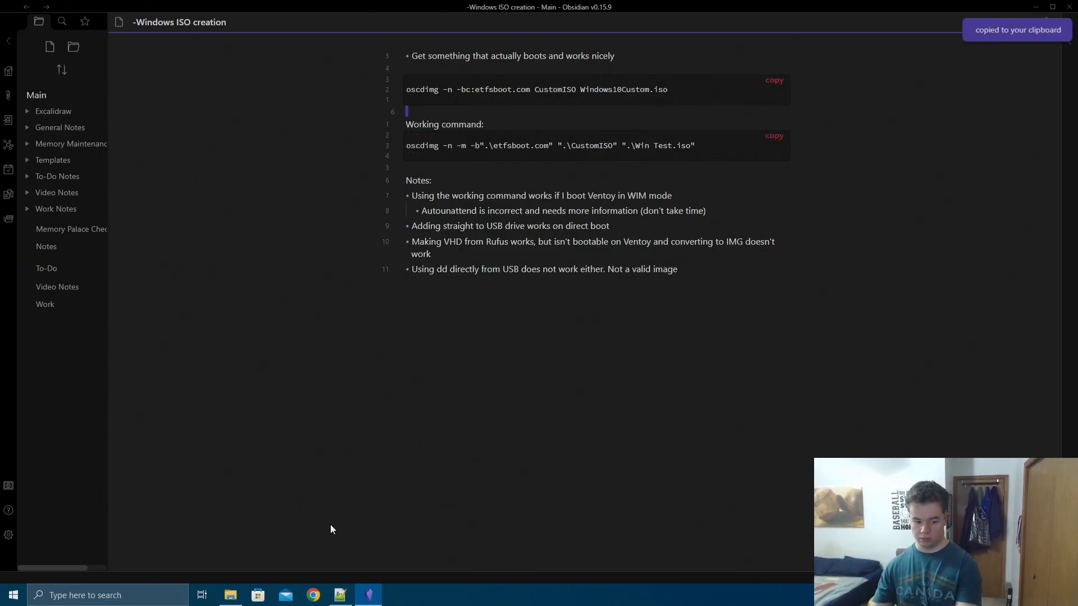
pyautogui.click(231, 596)
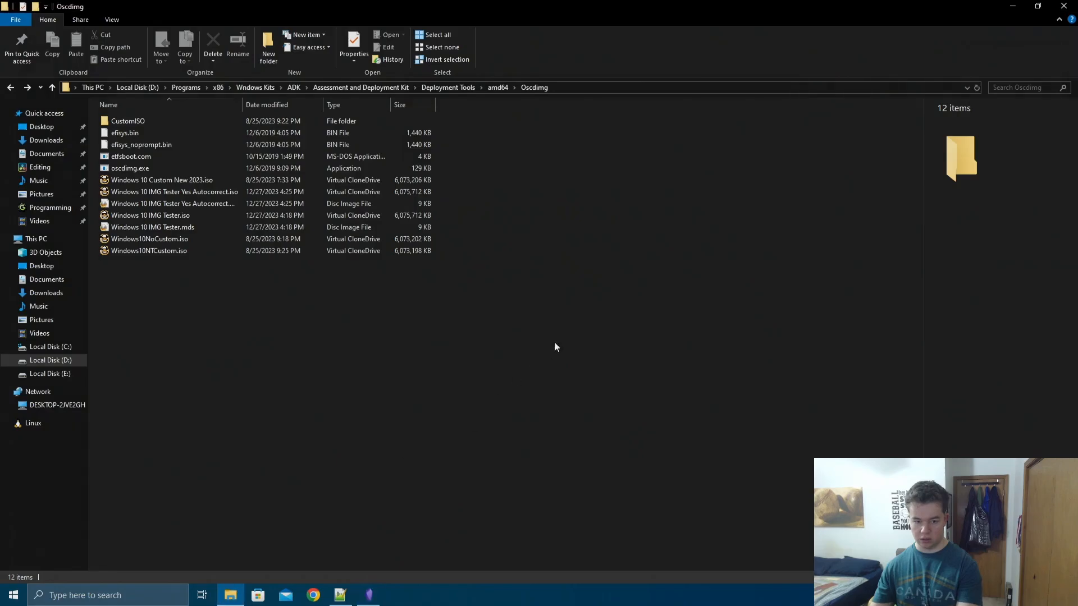
pyautogui.rightClick(589, 281)
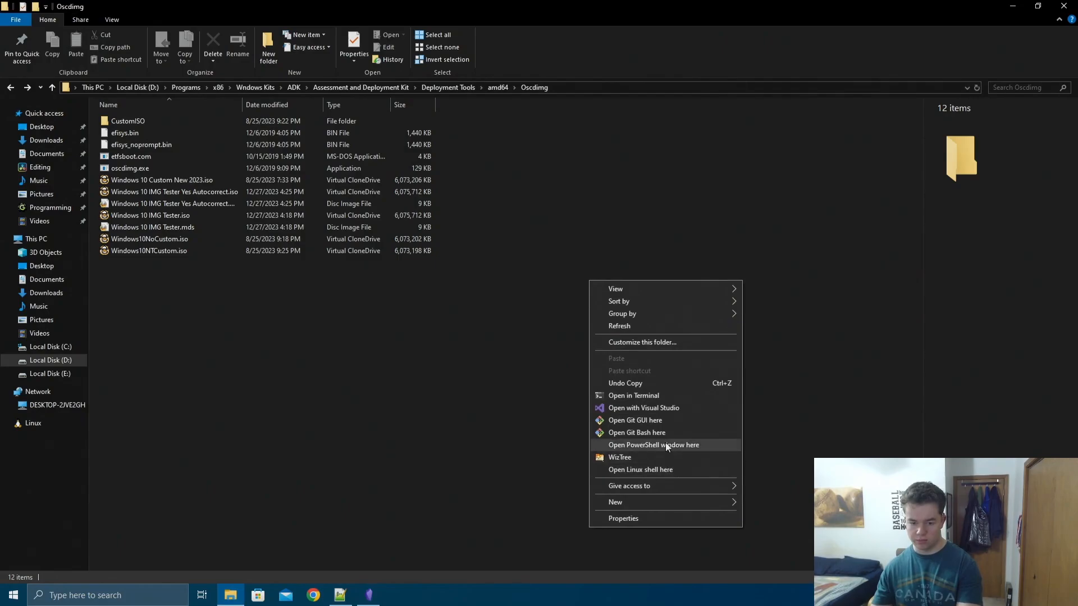
pyautogui.click(473, 378)
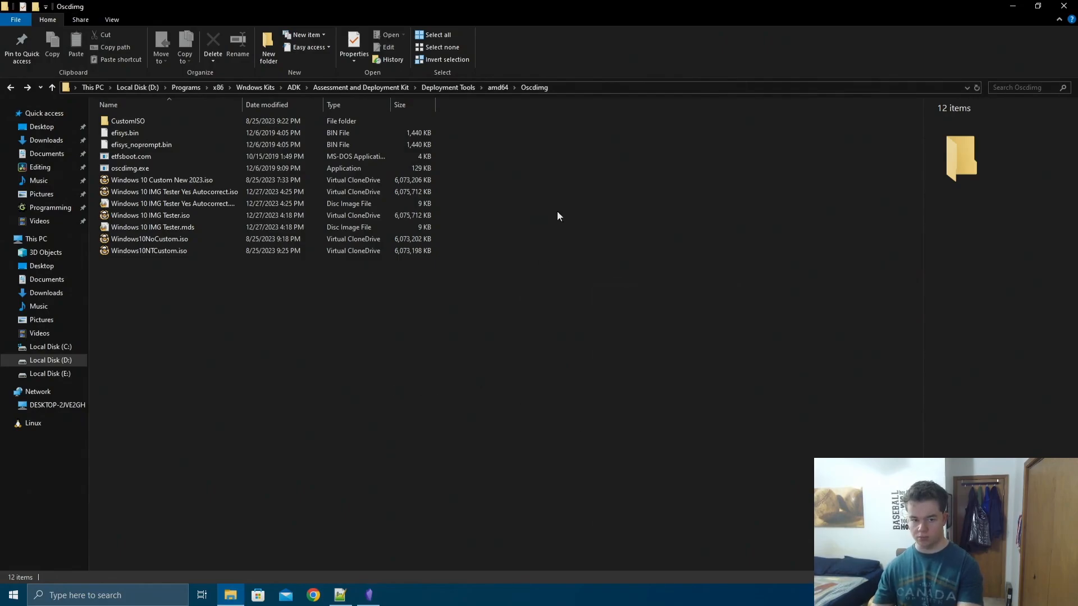
# Step: Open a Command Prompt (cmd) in the Oscdimg folder and move its window clear of the file list
pyautogui.click(601, 85)
pyautogui.write('cmd')
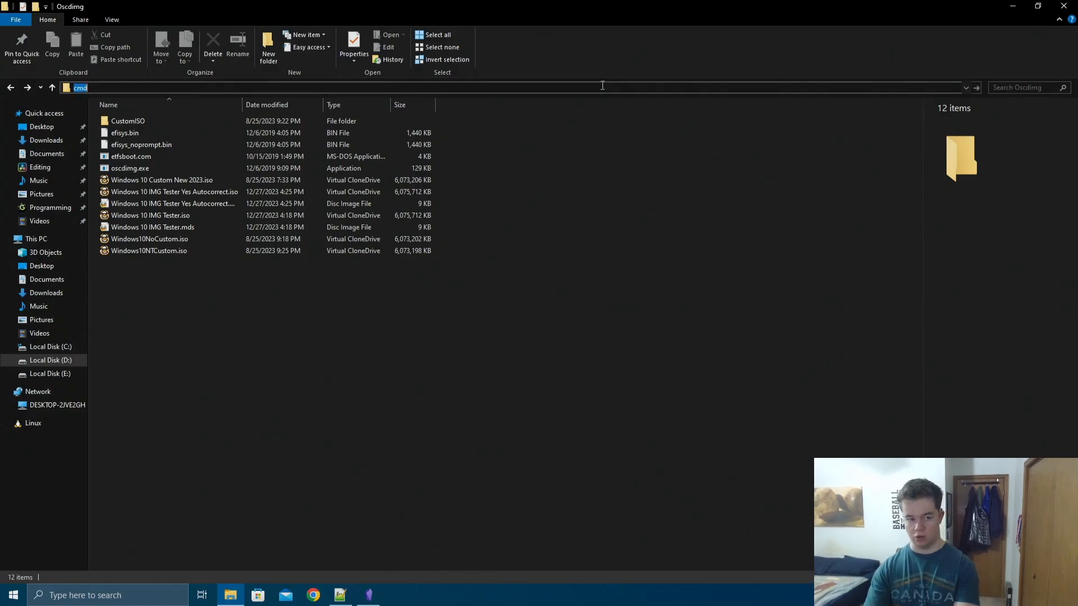
pyautogui.press('Return')
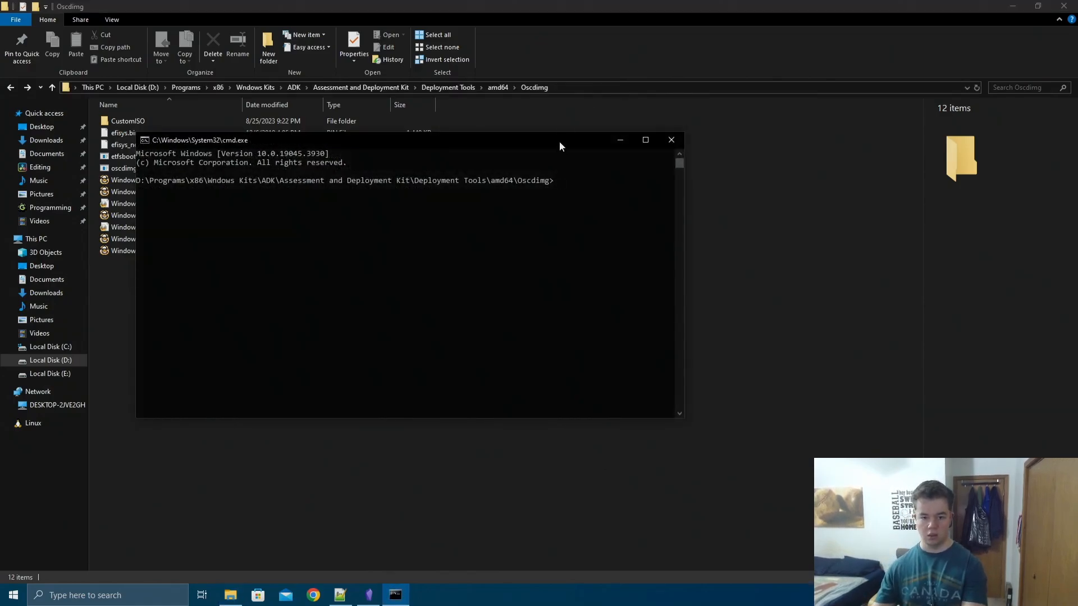
pyautogui.moveTo(559, 140); pyautogui.dragTo(740, 236)
pyautogui.click(630, 312)
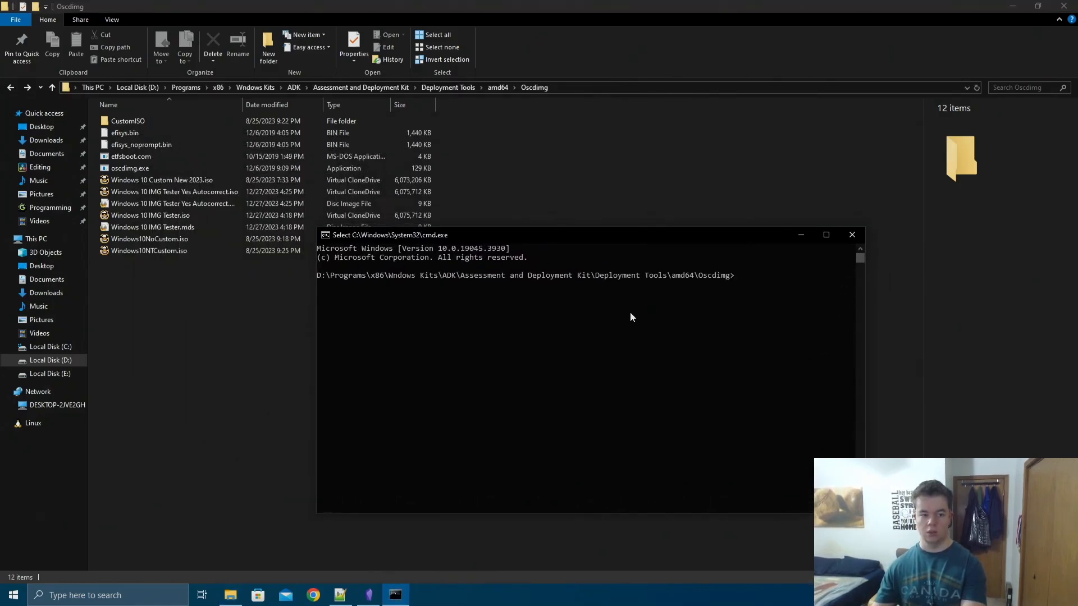
pyautogui.press('Escape')
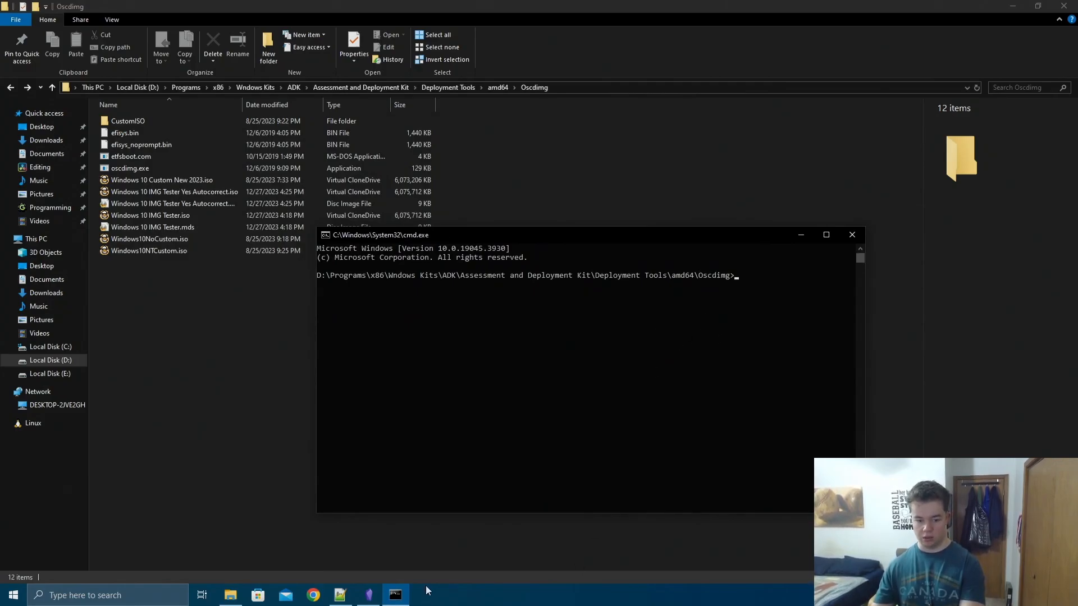
# Step: Copy the working command from the Obsidian note again and run oscdimg -n -m -b".\etfsboot.com" ".\CustomISO" ".\Win Test.iso" in the Command Prompt
pyautogui.click(371, 596)
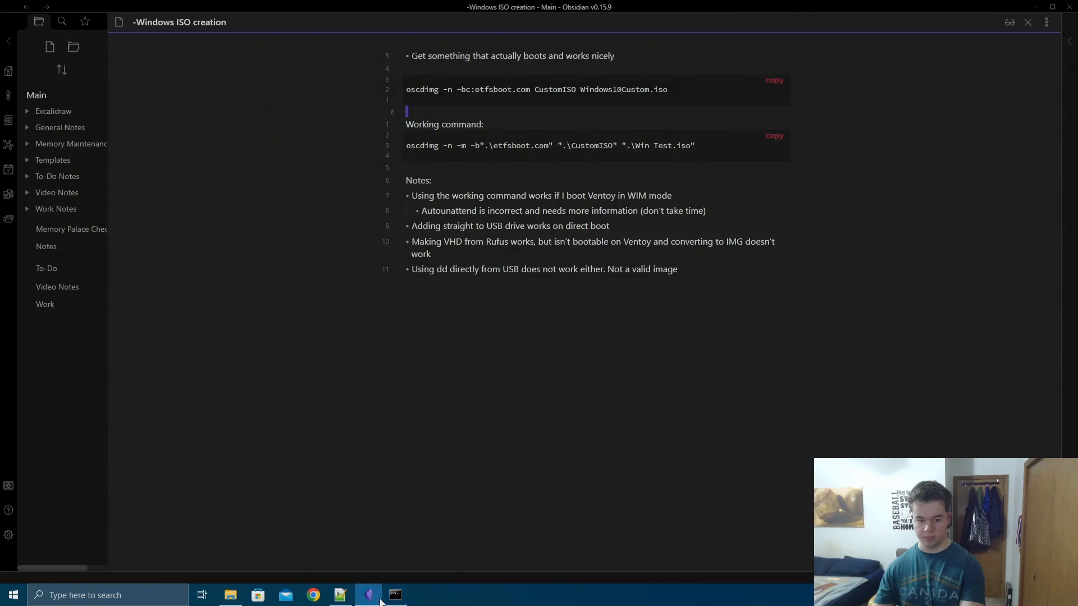
pyautogui.click(773, 138)
pyautogui.hotkey('alt', 'Tab')
pyautogui.hotkey('ctrl', 'v')
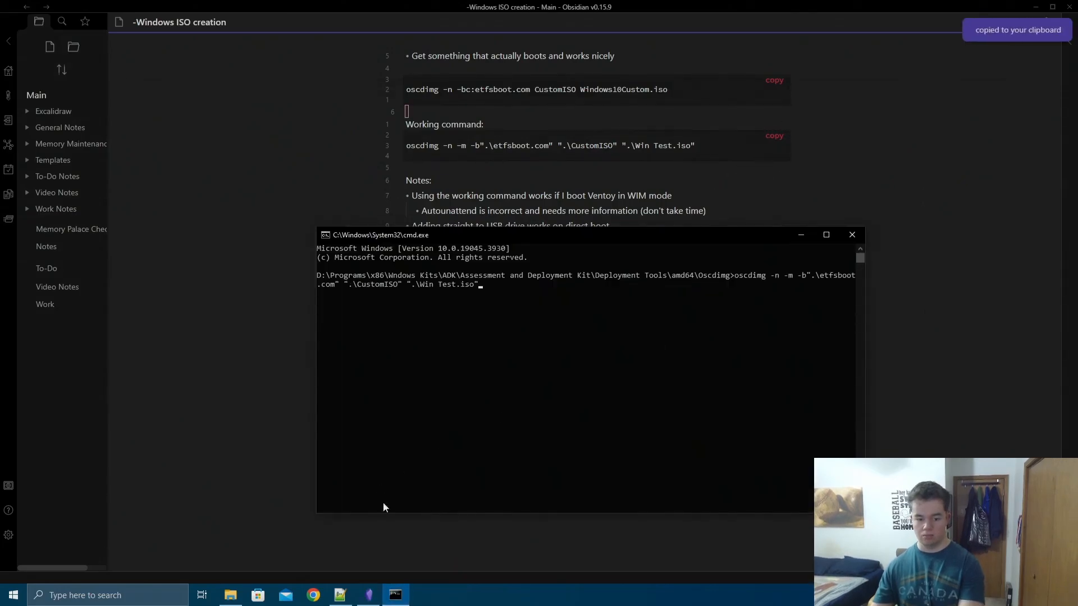
pyautogui.click(230, 594)
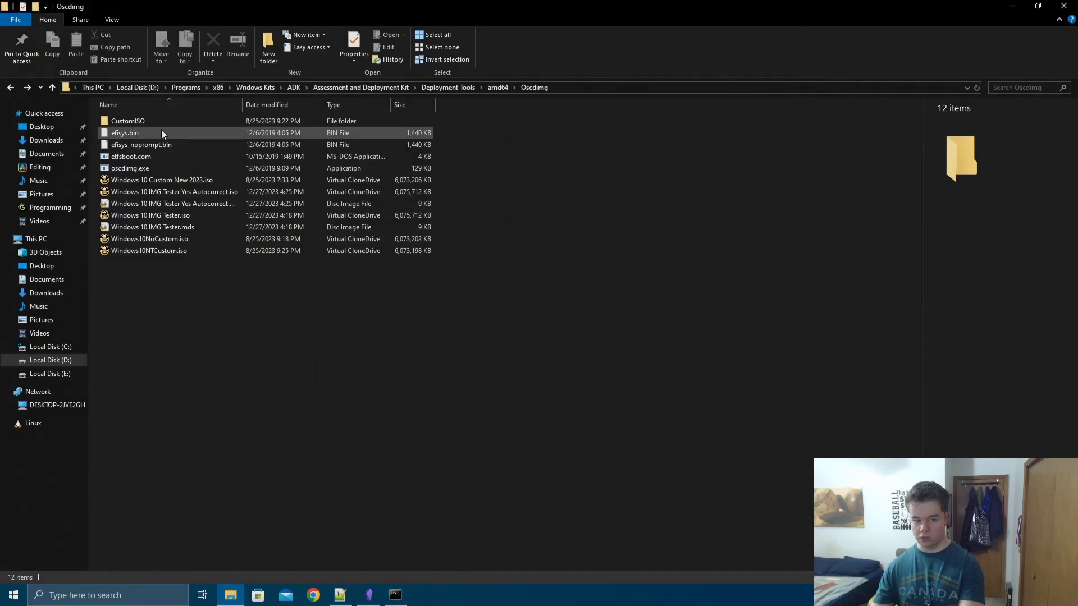
pyautogui.hotkey('alt', 'Tab')
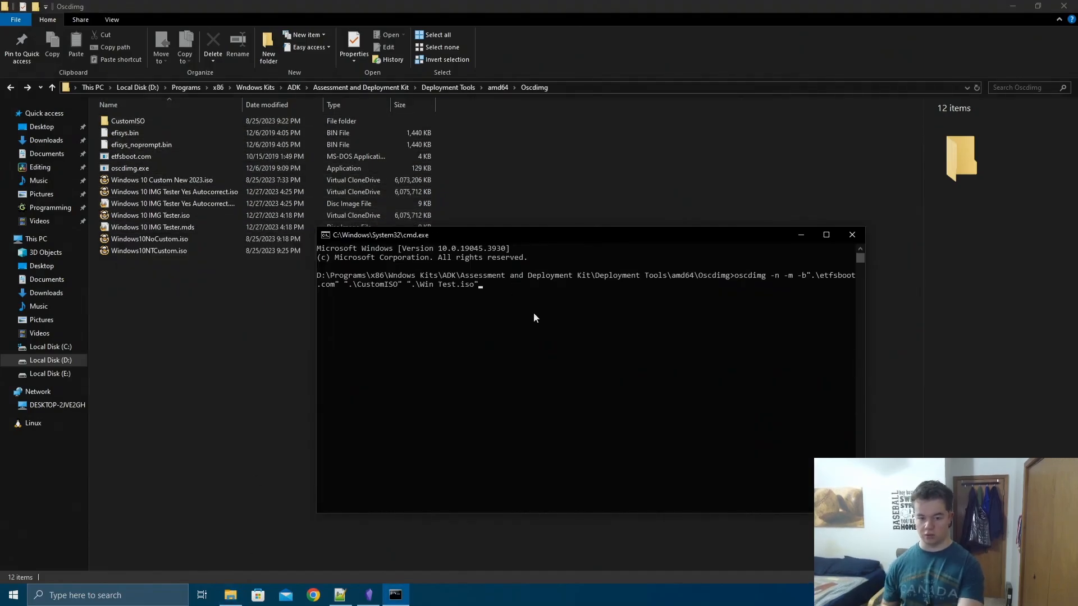
pyautogui.press('Return')
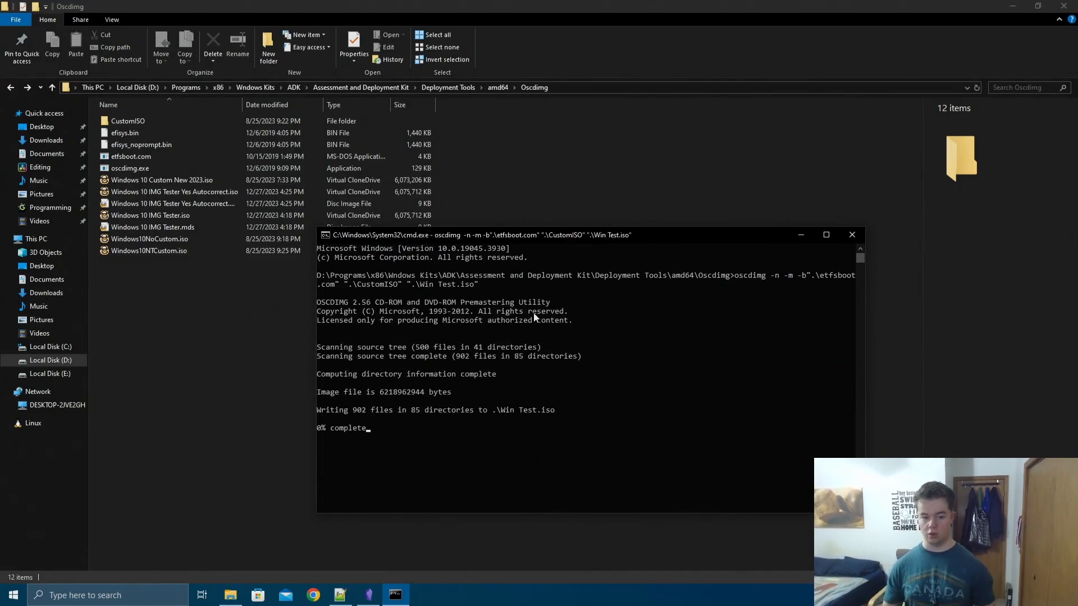